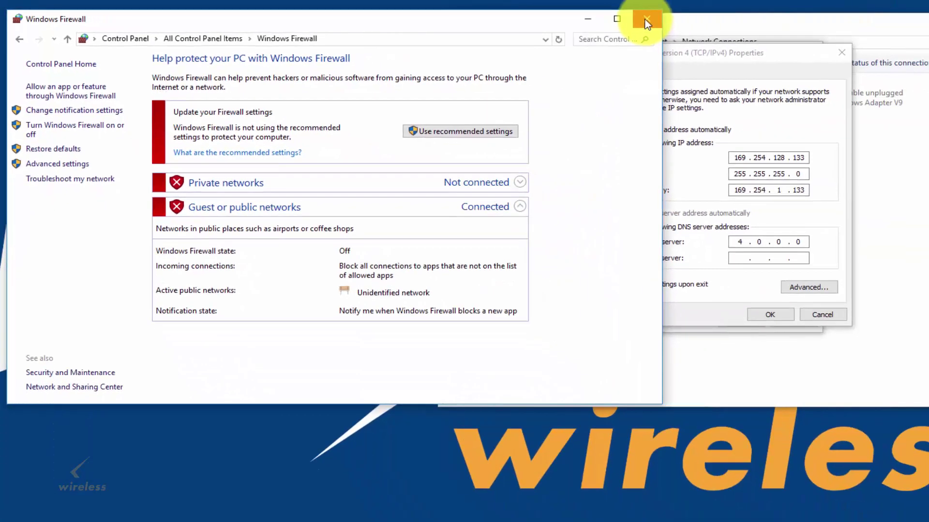
# Apply the static IPv4 address settings and close the Windows Control Panel.
pyautogui.click(647, 23)
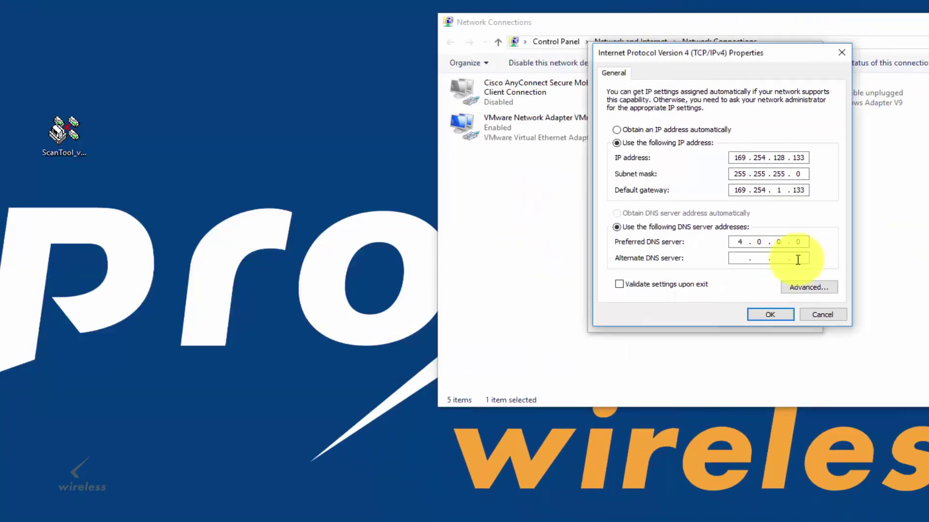
pyautogui.click(766, 314)
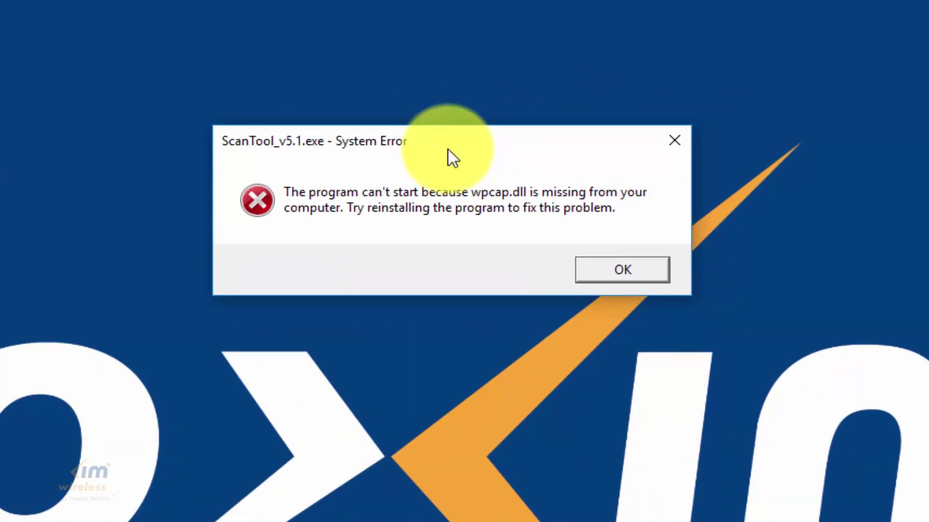
# Move the missing wpcap.dll System Error out of the way.
pyautogui.moveTo(448, 148); pyautogui.dragTo(341, 157)
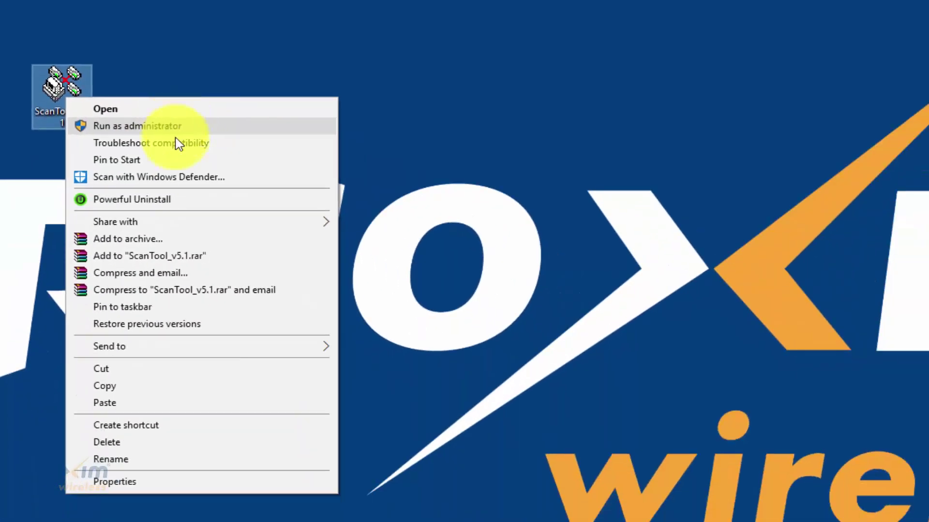
# Enable 'Run this program as an administrator' on ScanTool_v5.1's Compatibility settings.
pyautogui.click(183, 484)
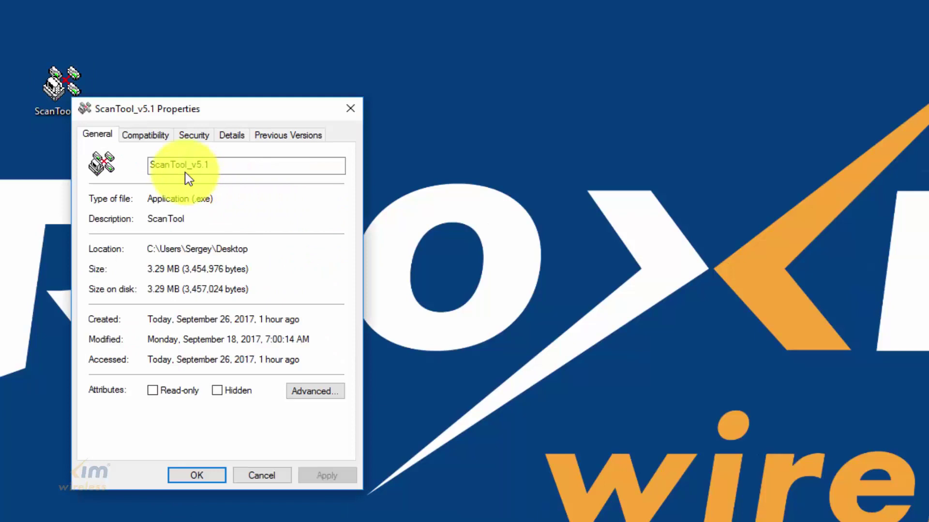
pyautogui.click(171, 136)
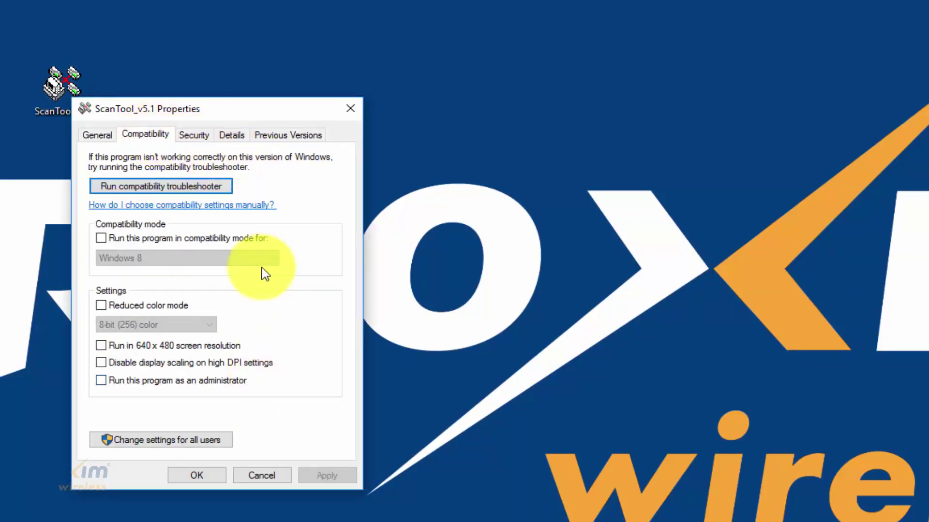
pyautogui.click(189, 386)
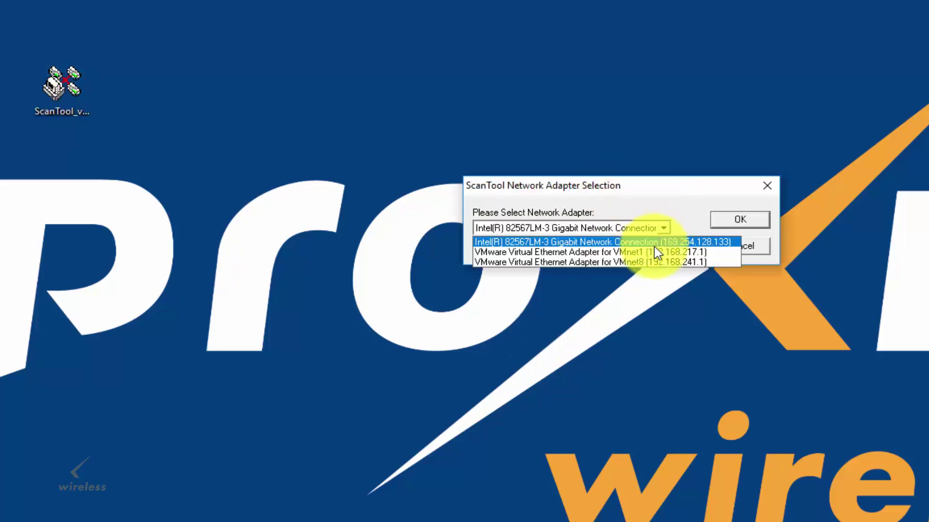
# Scan using the Intel 82567LM-3 Gigabit adapter (169.254.128.133).
pyautogui.click(709, 243)
pyautogui.click(744, 218)
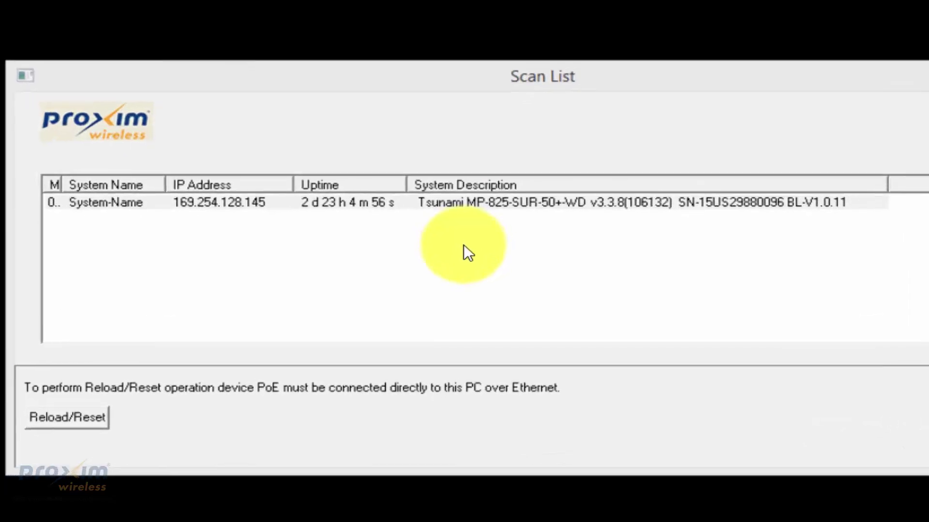
# Open the Reload/Reset dialog for the discovered Tsunami MP-825 radio.
pyautogui.click(78, 430)
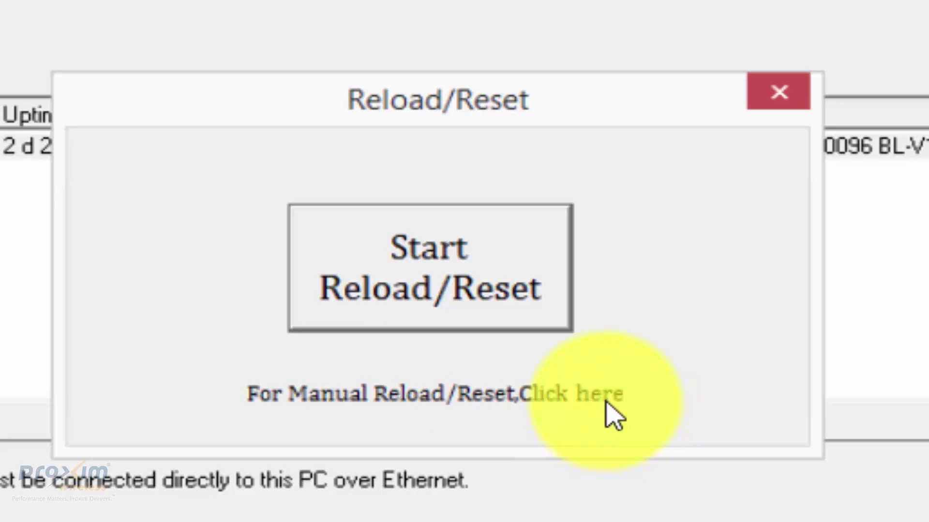
# Choose manual Reload/Reset and accept the direct-connection and firewall warning.
pyautogui.click(607, 402)
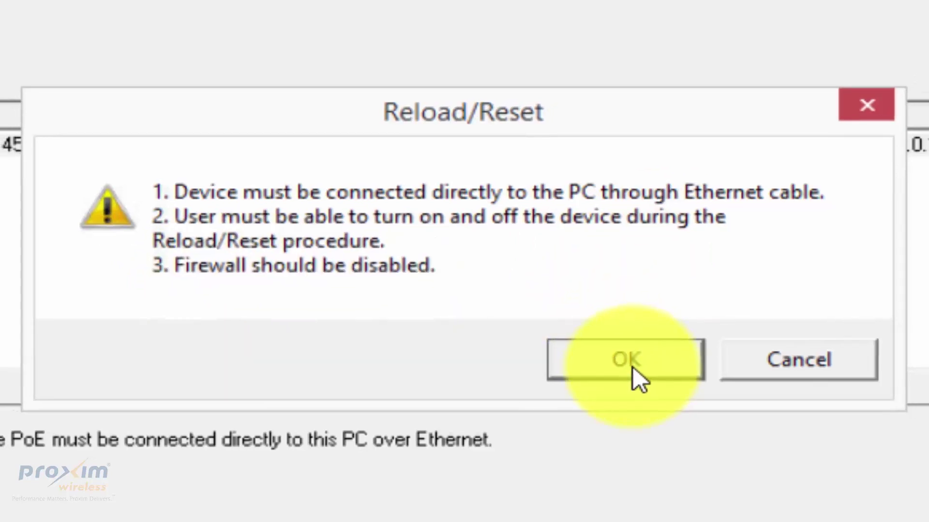
pyautogui.click(621, 368)
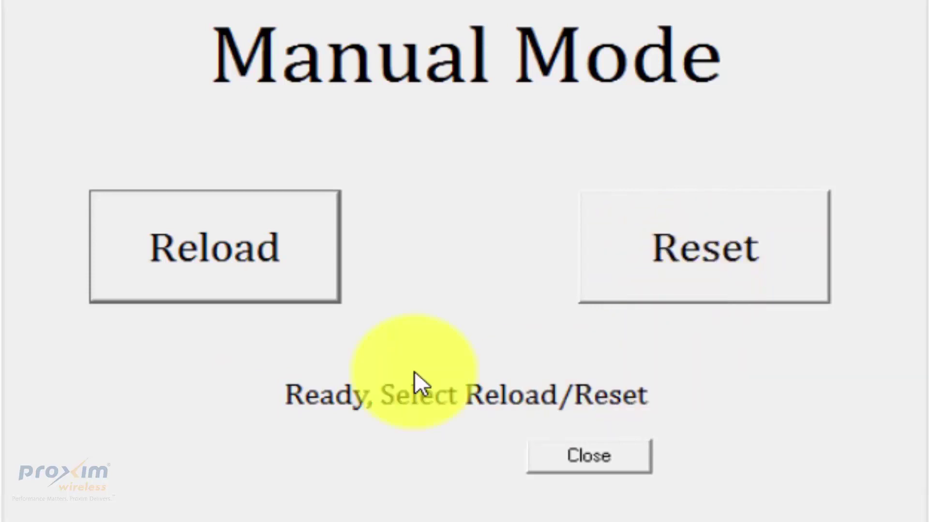
# Start a firmware Reload, confirming the warning with the radio powered off.
pyautogui.click(215, 262)
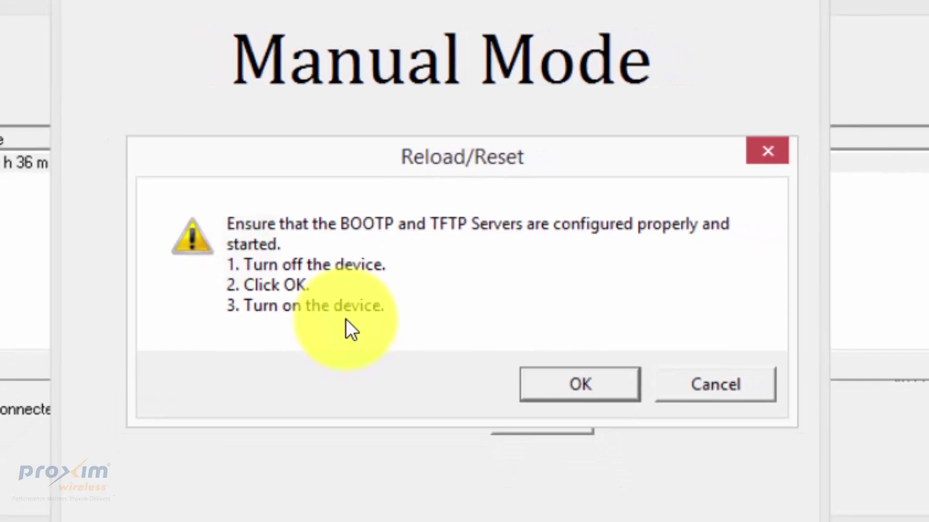
pyautogui.click(577, 384)
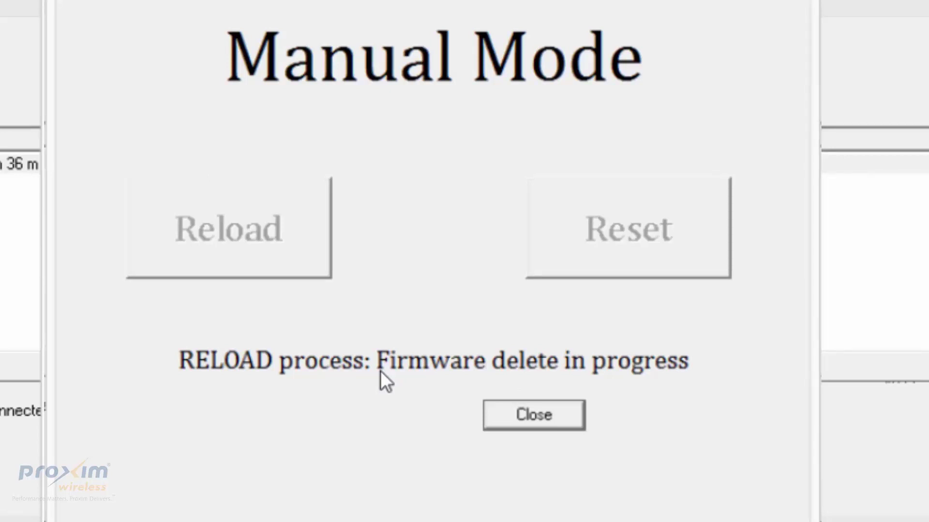
# Close the Manual Mode window once firmware deletion is in progress.
pyautogui.click(542, 416)
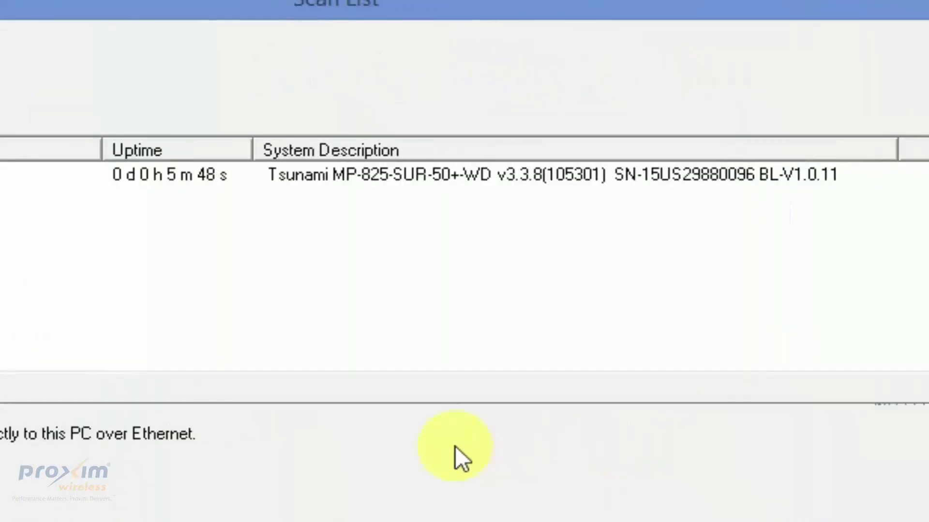
# Rescan to list the rebooted Tsunami XP-10100-US radio at 169.254.128.132.
pyautogui.click(869, 160)
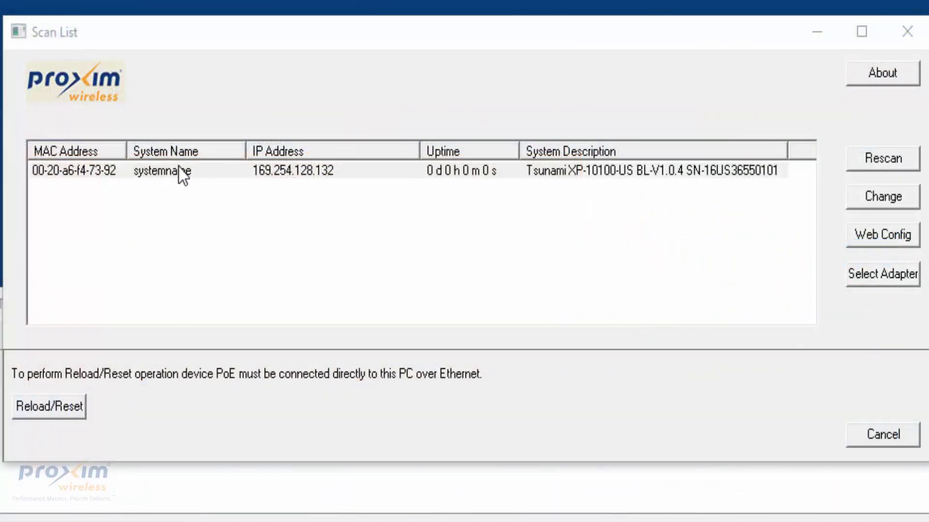
pyautogui.click(898, 161)
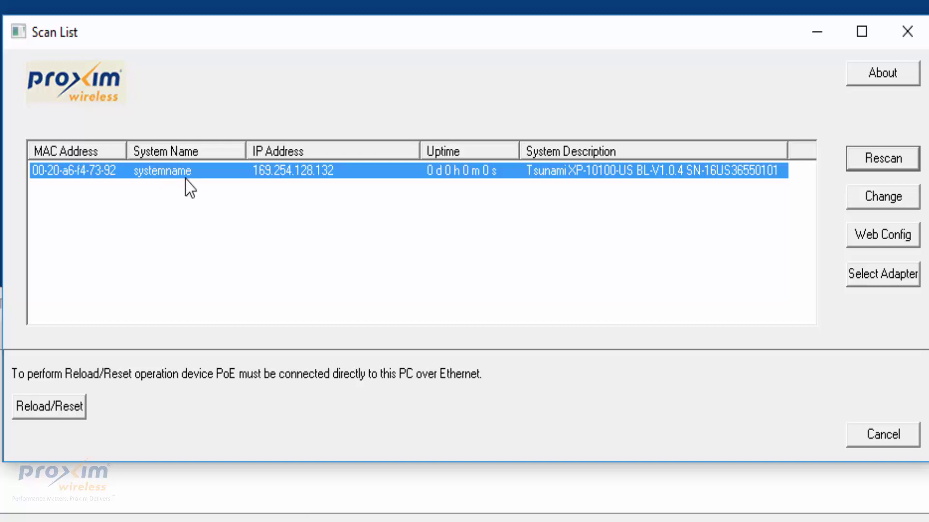
pyautogui.click(863, 202)
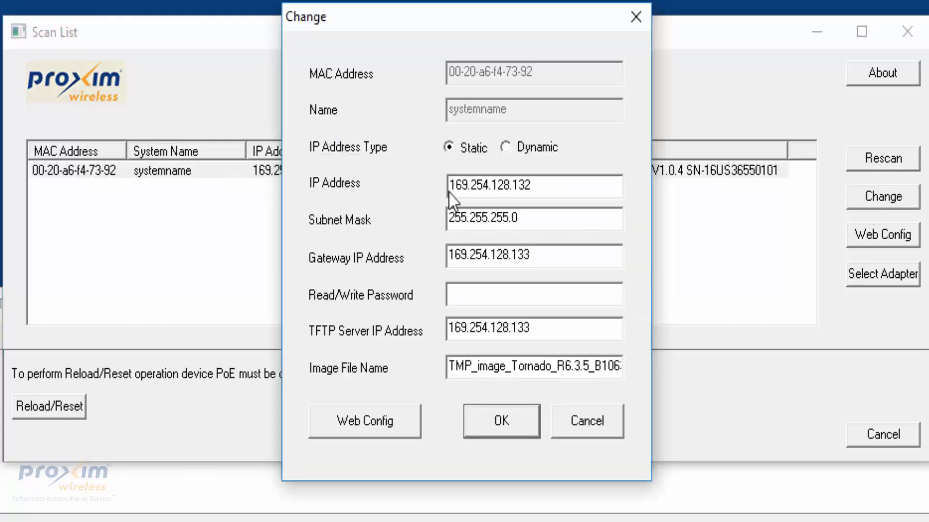
pyautogui.click(534, 188)
pyautogui.doubleClick(484, 186)
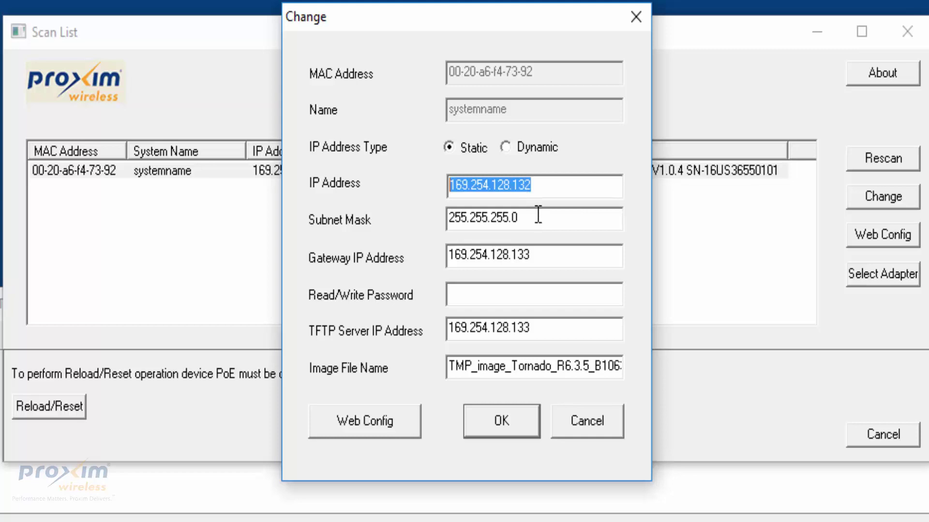
pyautogui.doubleClick(537, 216)
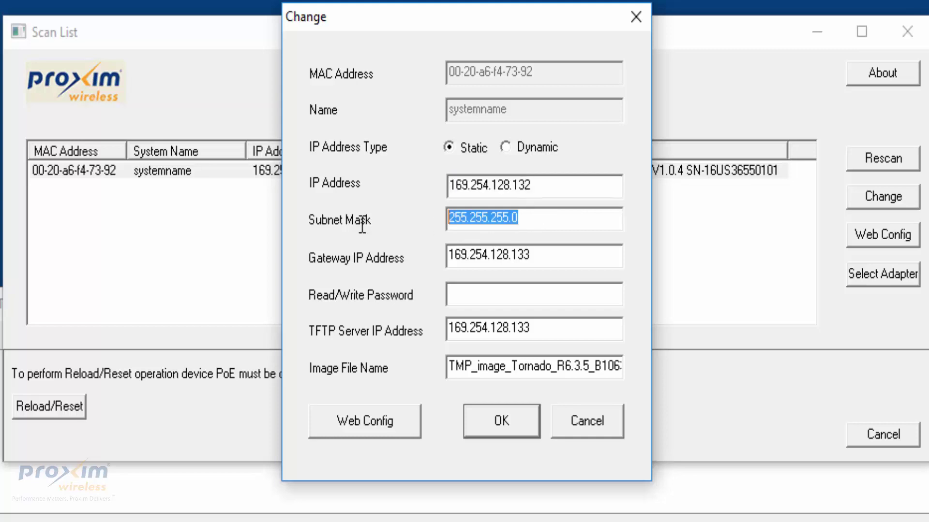
pyautogui.doubleClick(536, 255)
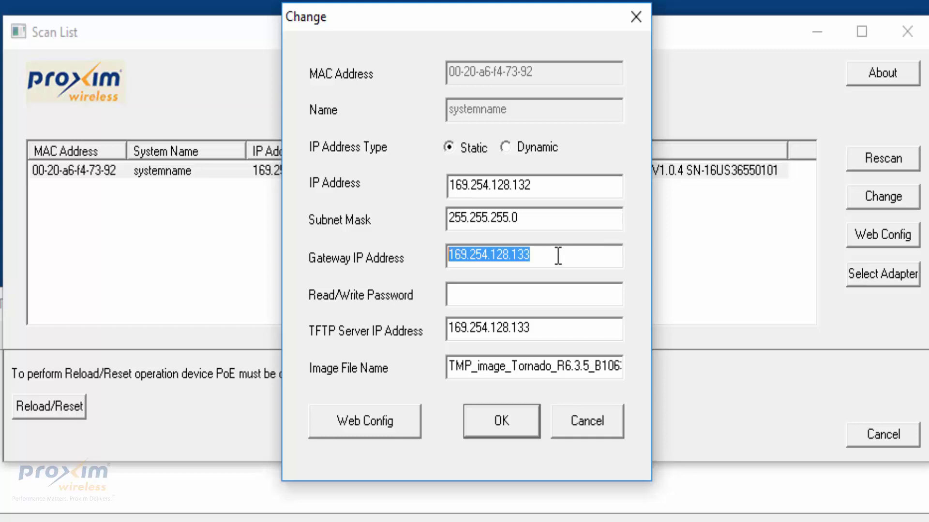
pyautogui.click(552, 332)
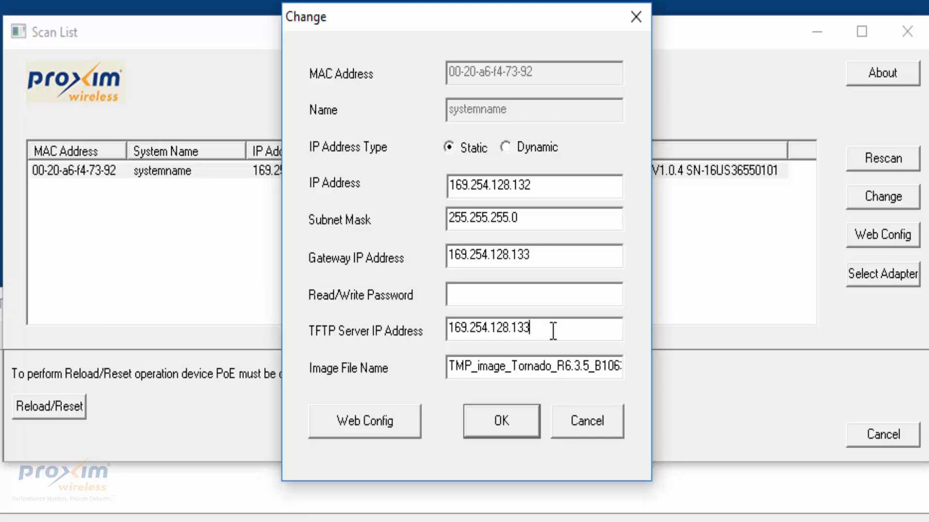
pyautogui.moveTo(553, 331); pyautogui.dragTo(405, 336)
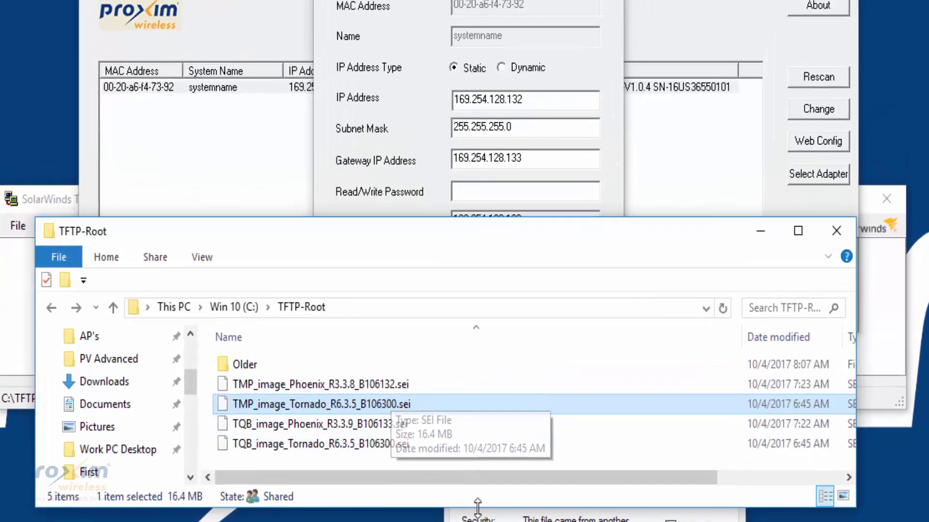
# Open Properties for TMP_image_Tornado_R6.3.5_B106300.sei and select its full file name.
pyautogui.hotkey('alt', 'Return')
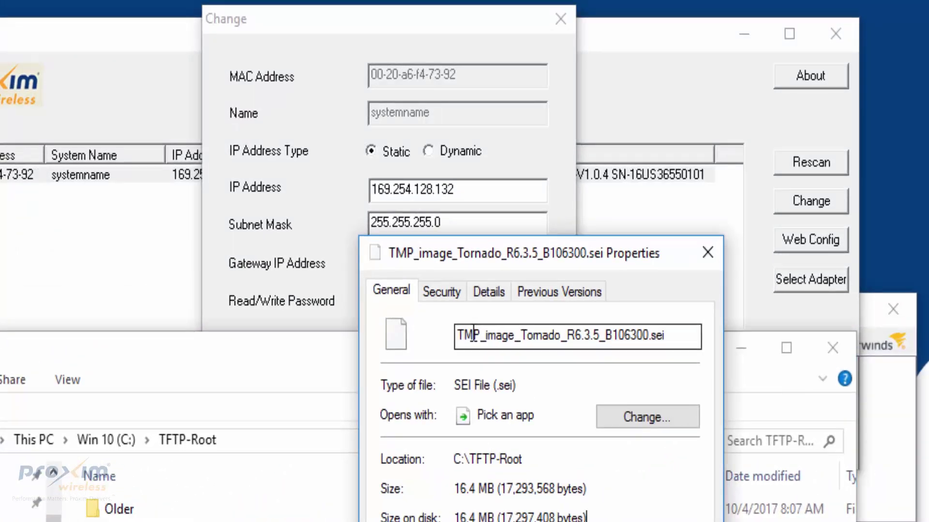
pyautogui.moveTo(675, 329); pyautogui.dragTo(457, 335)
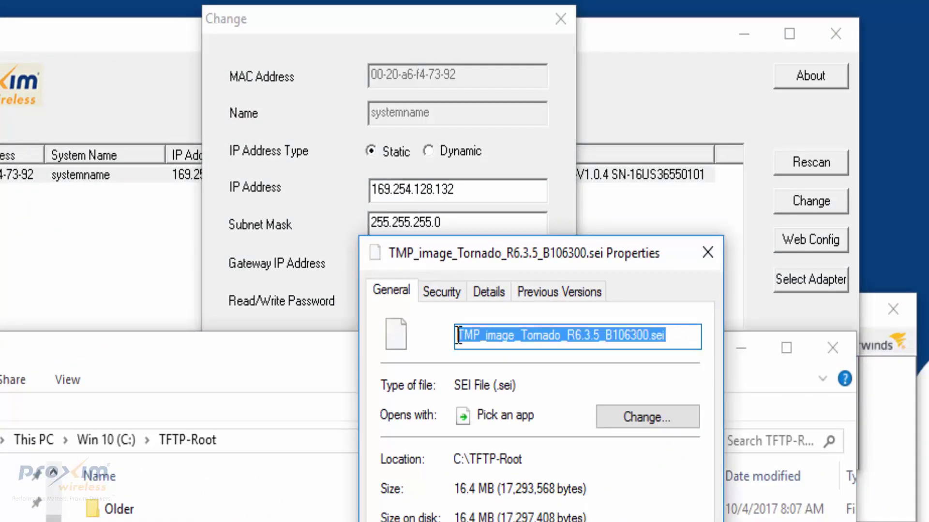
pyautogui.click(292, 18)
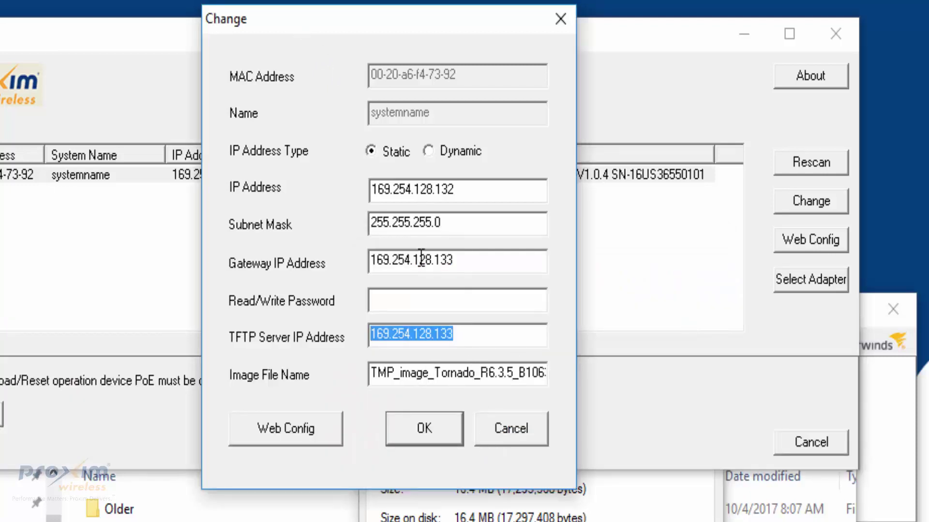
# Enter the radio's read/write password, apply the update, and acknowledge the successful-update reboot notice.
pyautogui.click(453, 300)
pyautogui.write('****')
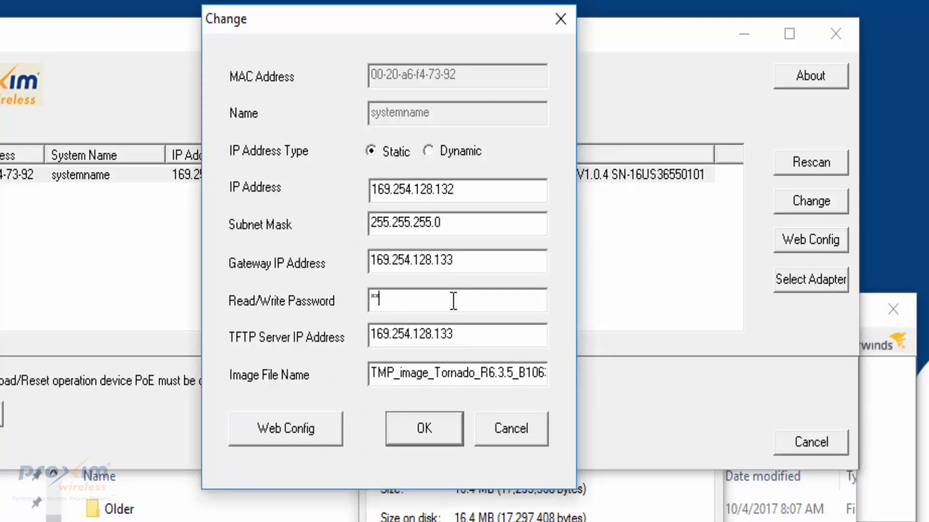
pyautogui.write('**')
pyautogui.click(428, 431)
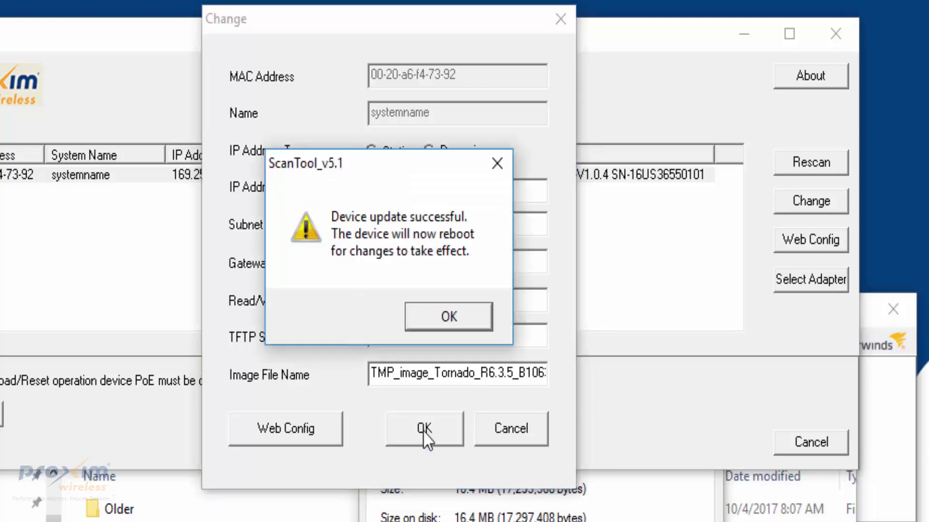
pyautogui.click(457, 329)
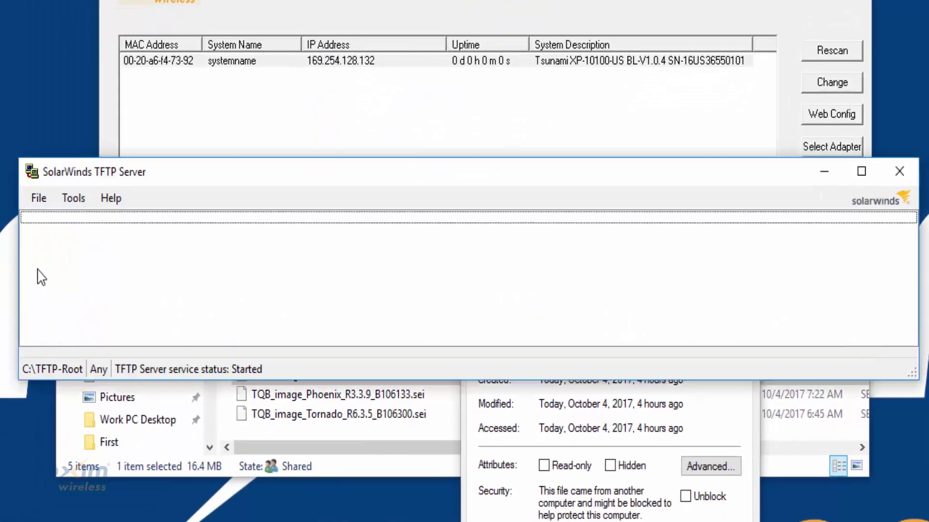
# Raise the TFTP server log to watch 169.254.128.132 download TMP_image_Tornado_R6.3.5_B106300.sei.
pyautogui.moveTo(281, 176); pyautogui.dragTo(284, 126)
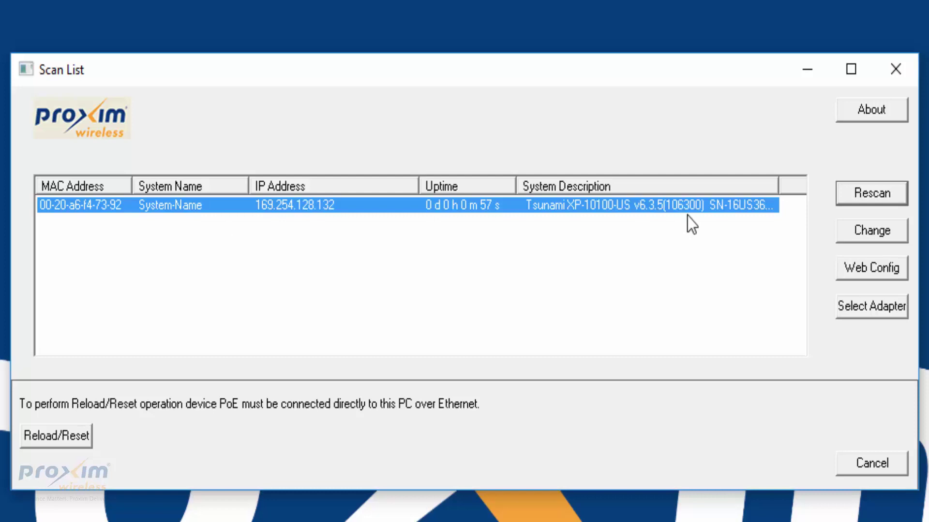
# Open the Change dialog for the rebooted radio now reporting v6.3.5(106300).
pyautogui.click(889, 232)
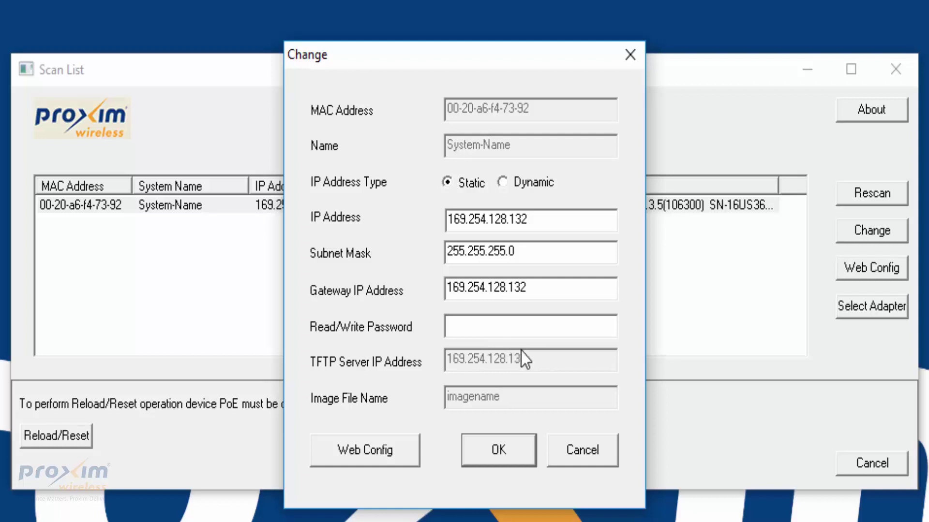
pyautogui.click(596, 457)
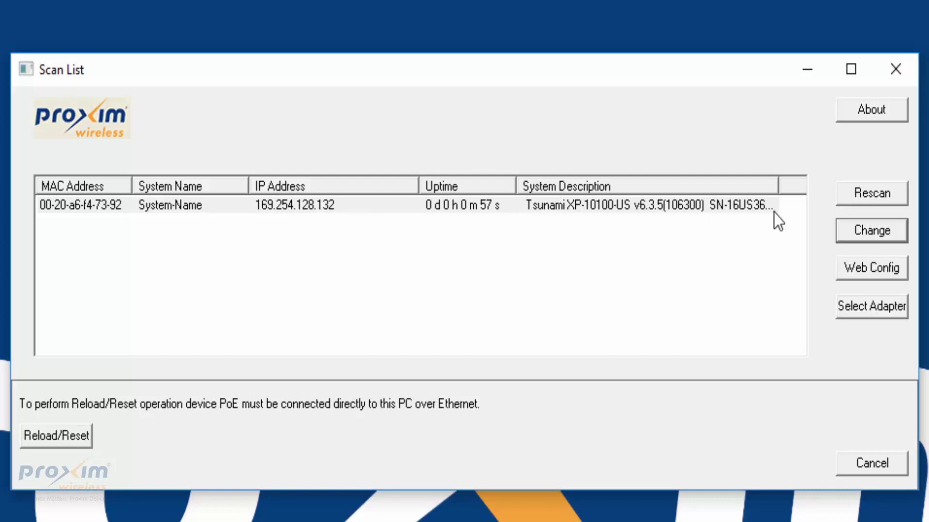
pyautogui.click(855, 232)
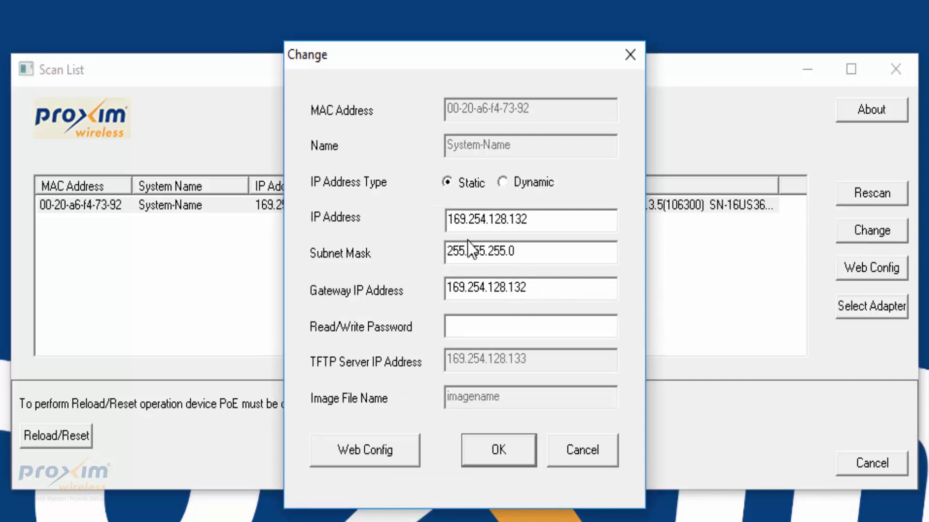
pyautogui.click(585, 451)
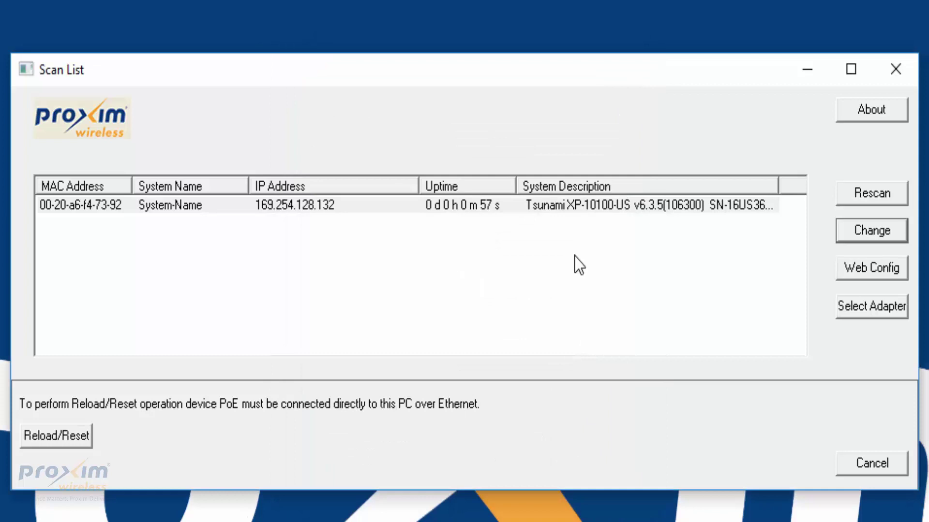